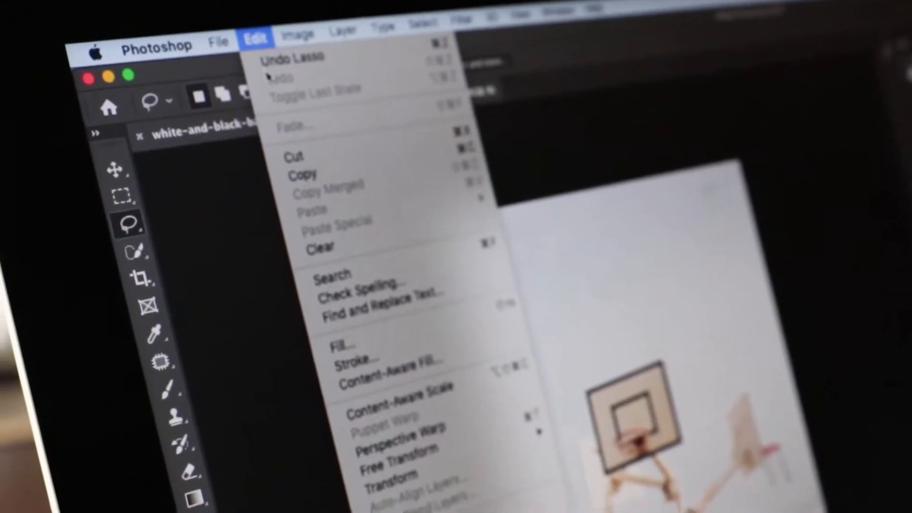
{"action": "left_click", "coordinate": [397, 380]}
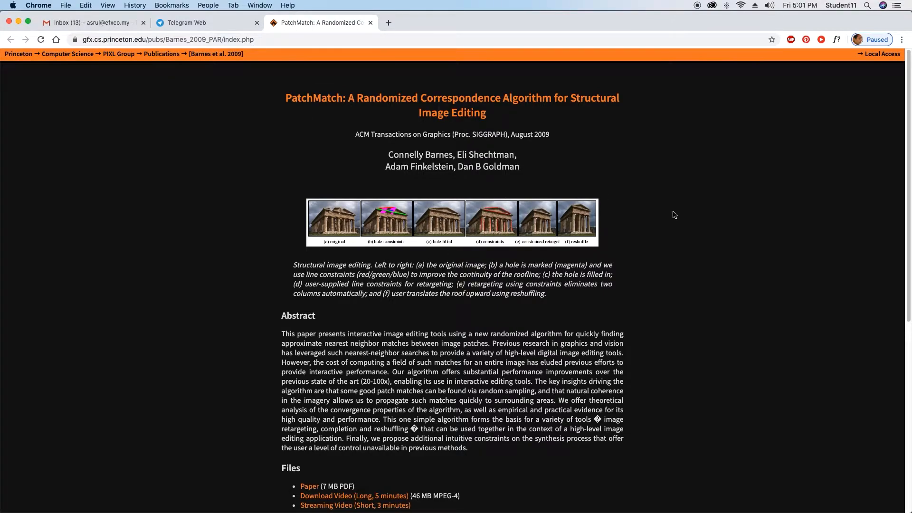
{"action": "scroll", "coordinate": [668, 211], "scroll_direction": "down", "scroll_amount": 10}
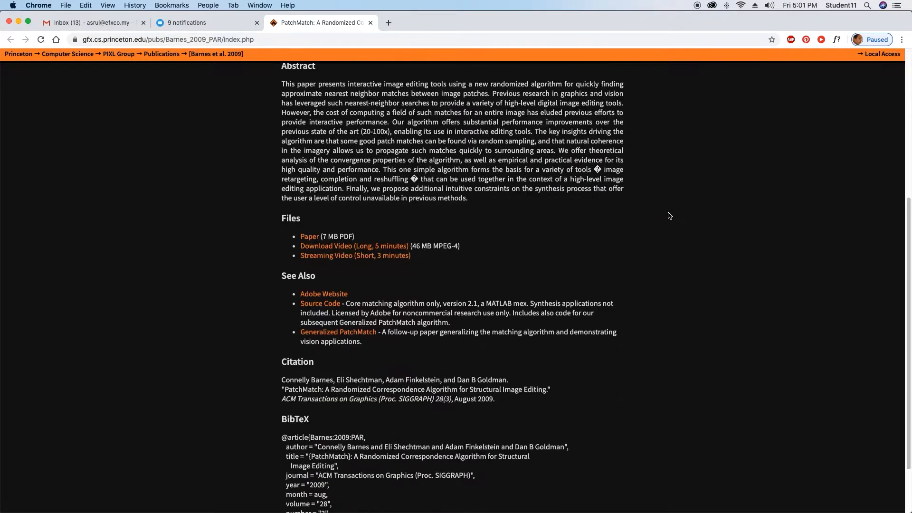
{"action": "scroll", "coordinate": [670, 216], "scroll_direction": "up", "scroll_amount": 10}
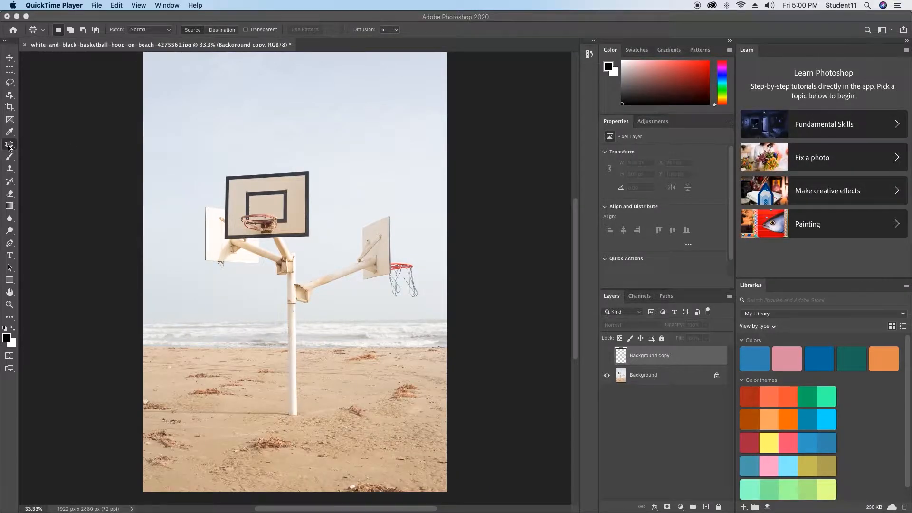
{"action": "left_click", "coordinate": [10, 148]}
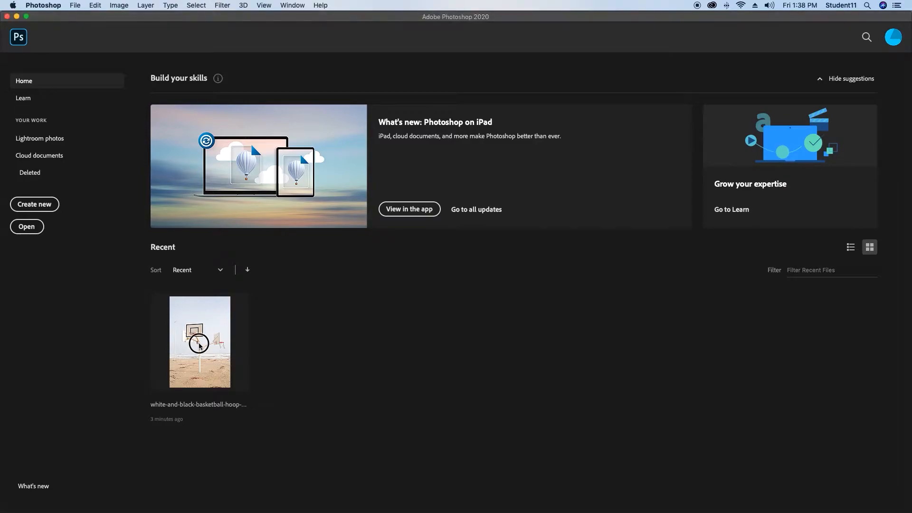
Open the recent basketball hoop beach photo and outline the thin standalone pole with the Lasso tool.
{"action": "left_click", "coordinate": [199, 345]}
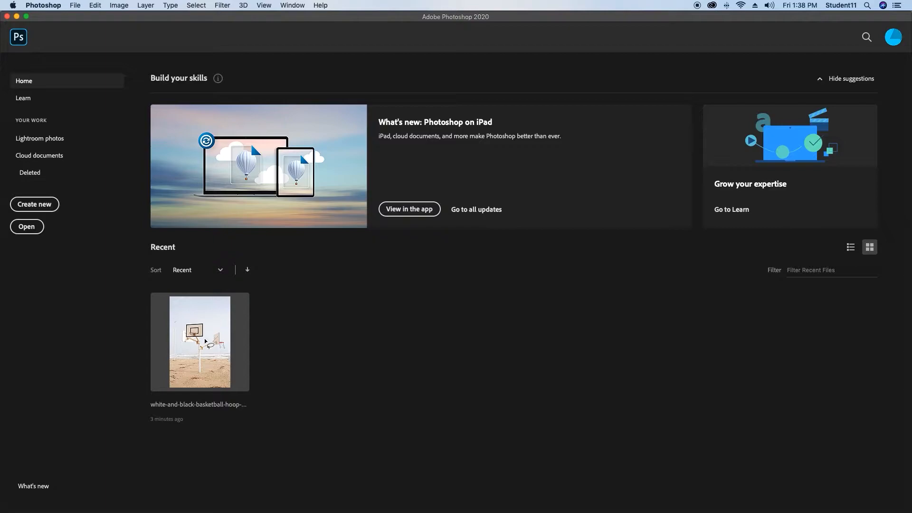
{"action": "left_click", "coordinate": [205, 341]}
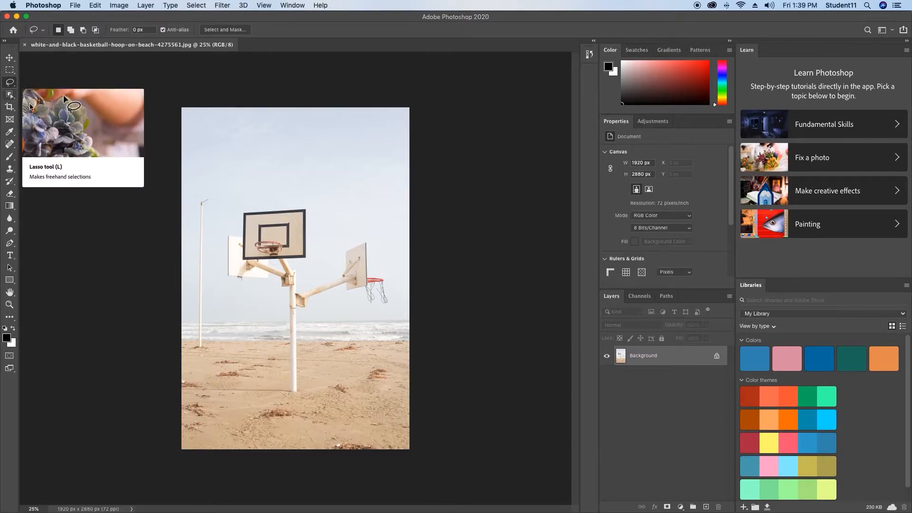
{"action": "mouse_move", "coordinate": [198, 210]}
{"action": "left_mouse_down"}
{"action": "mouse_move", "coordinate": [191, 348]}
{"action": "mouse_move", "coordinate": [204, 354]}
{"action": "mouse_move", "coordinate": [204, 237]}
{"action": "left_mouse_up"}
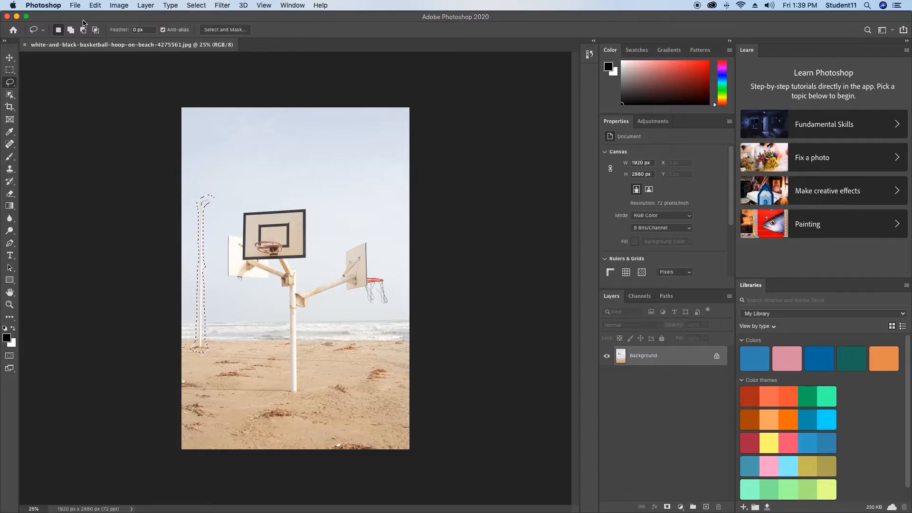
Fill the selected pole area using Content-Aware contents with Color Adaptation, Normal mode and 100% opacity, and deselect.
{"action": "left_click", "coordinate": [95, 5]}
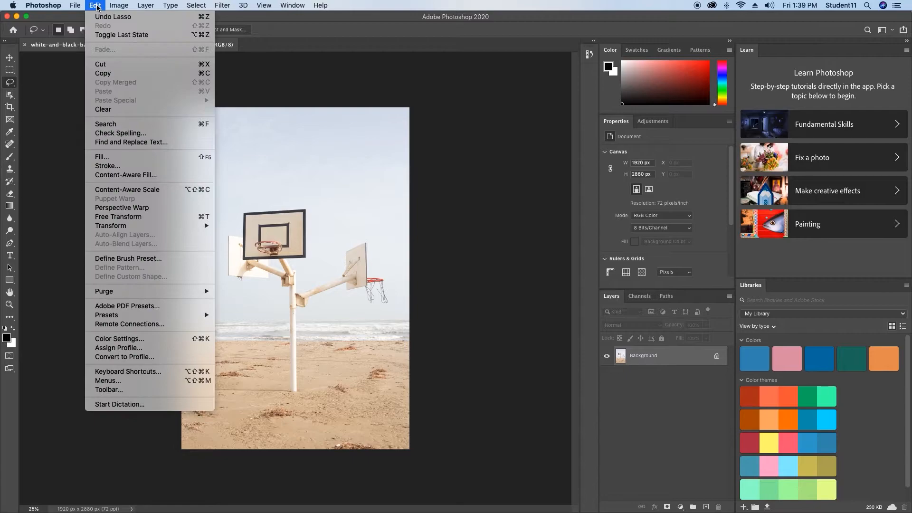
{"action": "left_click", "coordinate": [130, 161]}
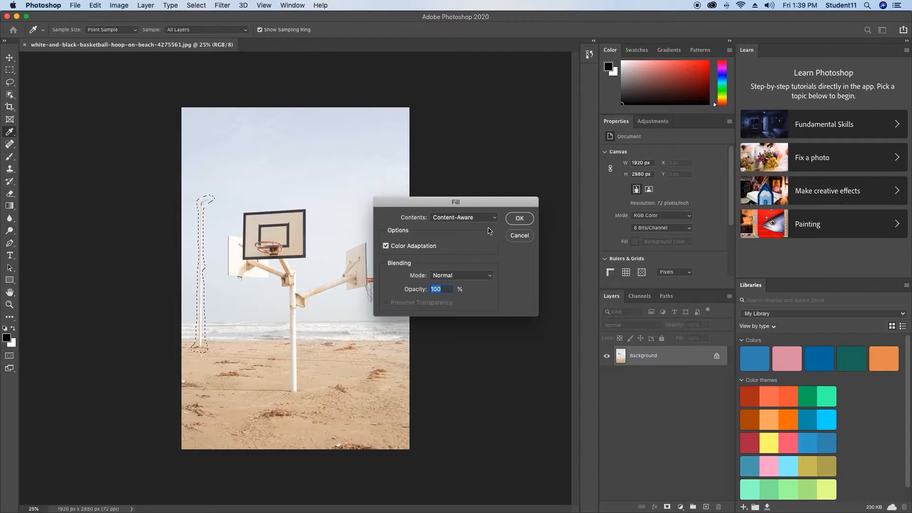
{"action": "left_click", "coordinate": [472, 220]}
{"action": "left_click", "coordinate": [468, 221]}
{"action": "left_click", "coordinate": [518, 220]}
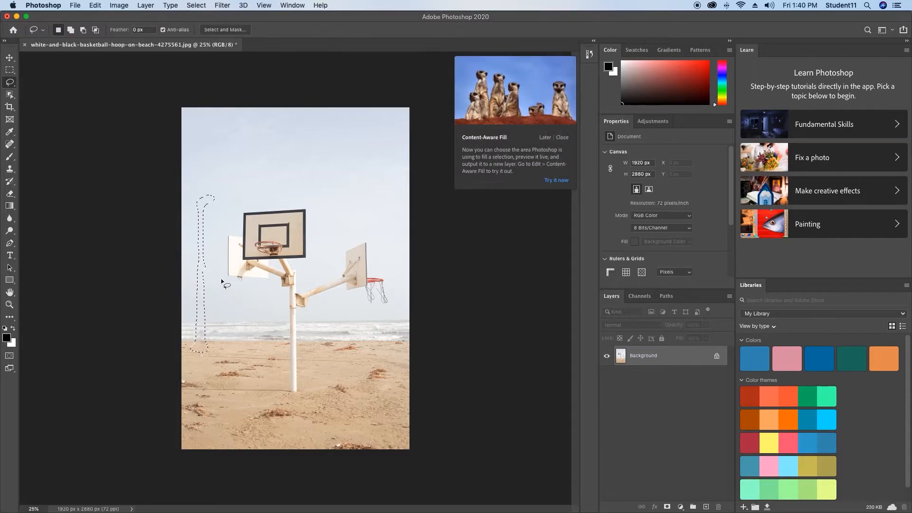
{"action": "key", "text": "super+d"}
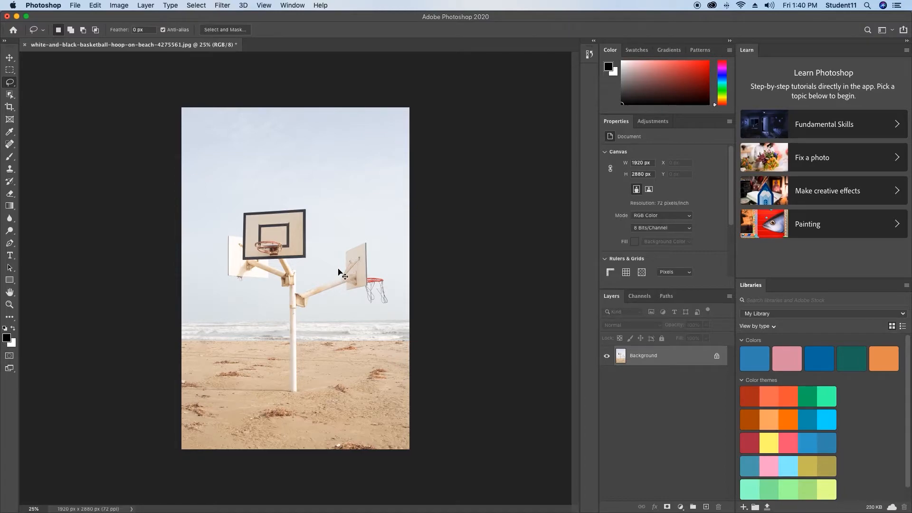
Draw a lasso selection around the side backboard with the red hoop, including its net and supporting arm up to the main pole.
{"action": "key", "text": "super+equal"}
{"action": "key", "text": "super+equal"}
{"action": "key", "text": "super+equal"}
{"action": "mouse_move", "coordinate": [371, 277]}
{"action": "left_mouse_down"}
{"action": "mouse_move", "coordinate": [286, 270]}
{"action": "mouse_move", "coordinate": [321, 255]}
{"action": "mouse_move", "coordinate": [203, 307]}
{"action": "mouse_move", "coordinate": [203, 346]}
{"action": "mouse_move", "coordinate": [221, 355]}
{"action": "mouse_move", "coordinate": [305, 307]}
{"action": "mouse_move", "coordinate": [344, 314]}
{"action": "mouse_move", "coordinate": [412, 354]}
{"action": "mouse_move", "coordinate": [463, 320]}
{"action": "mouse_move", "coordinate": [454, 282]}
{"action": "mouse_move", "coordinate": [405, 210]}
{"action": "mouse_move", "coordinate": [400, 170]}
{"action": "left_mouse_up"}
{"action": "left_click_drag", "start_coordinate": [323, 233], "coordinate": [321, 247]}
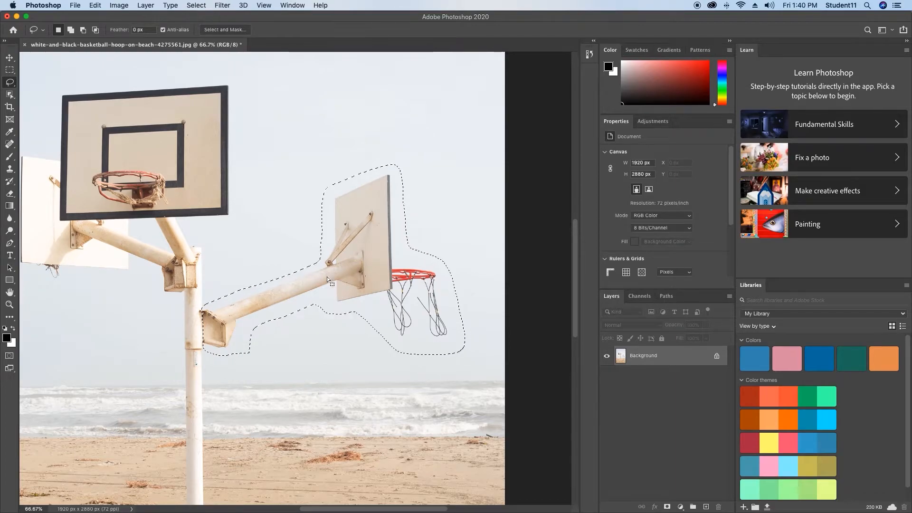
Try to remove the selected side hoop with the basic Fill command using Content-Aware contents.
{"action": "left_click", "coordinate": [95, 5]}
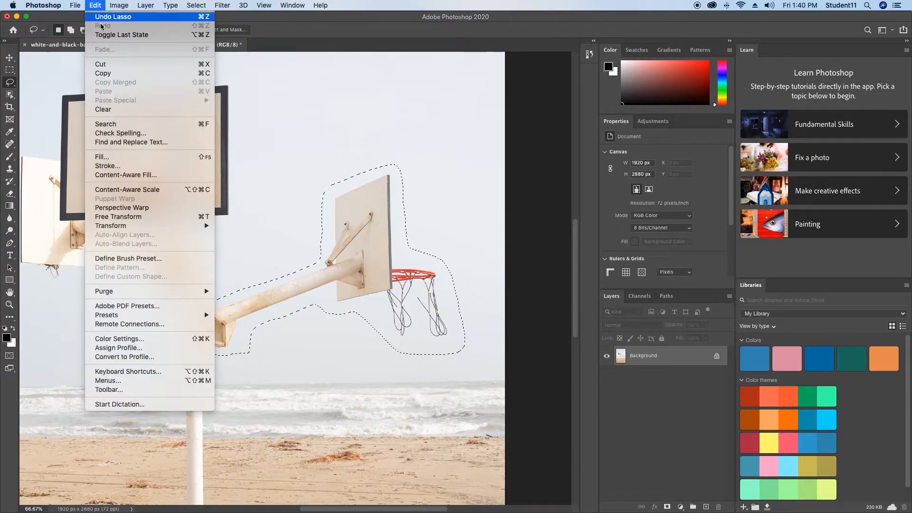
{"action": "left_click", "coordinate": [139, 162]}
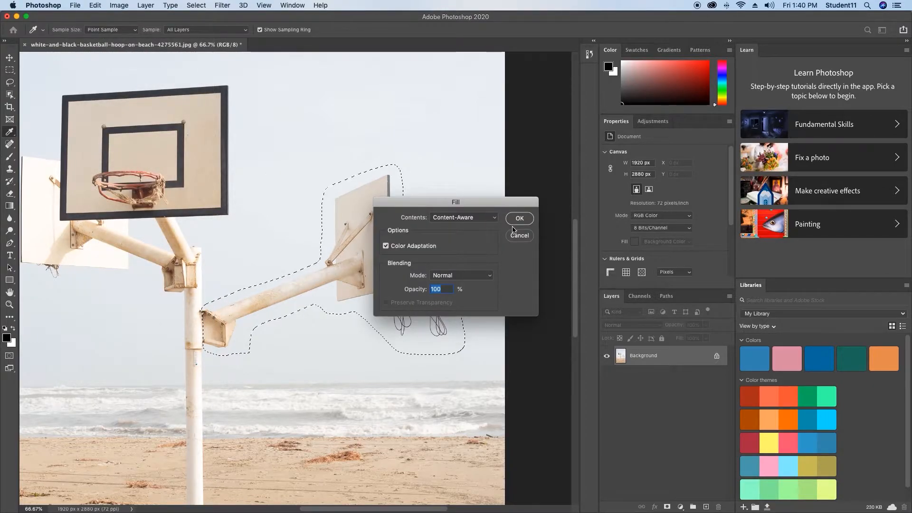
{"action": "left_click", "coordinate": [516, 221]}
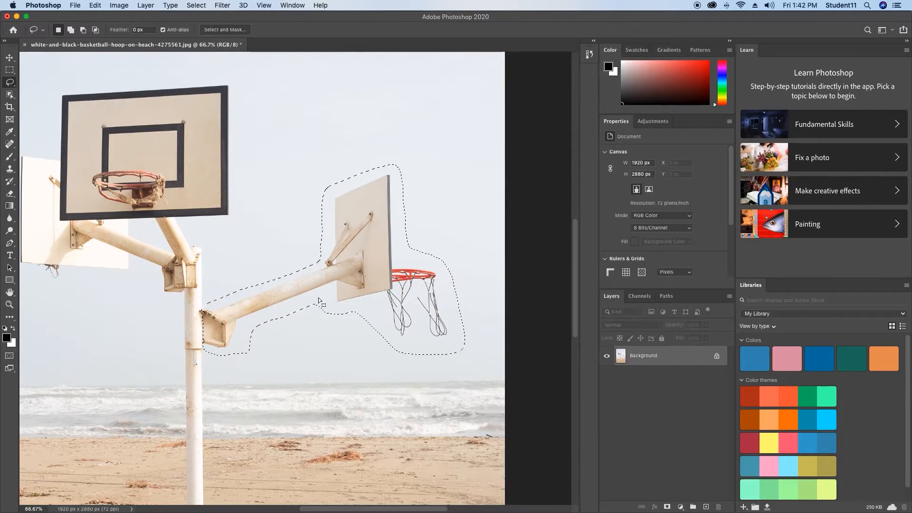
Open the Content-Aware Fill workspace for the side hoop selection and exclude the sea, main pole and remaining backboards from the sampling area.
{"action": "left_click", "coordinate": [95, 5]}
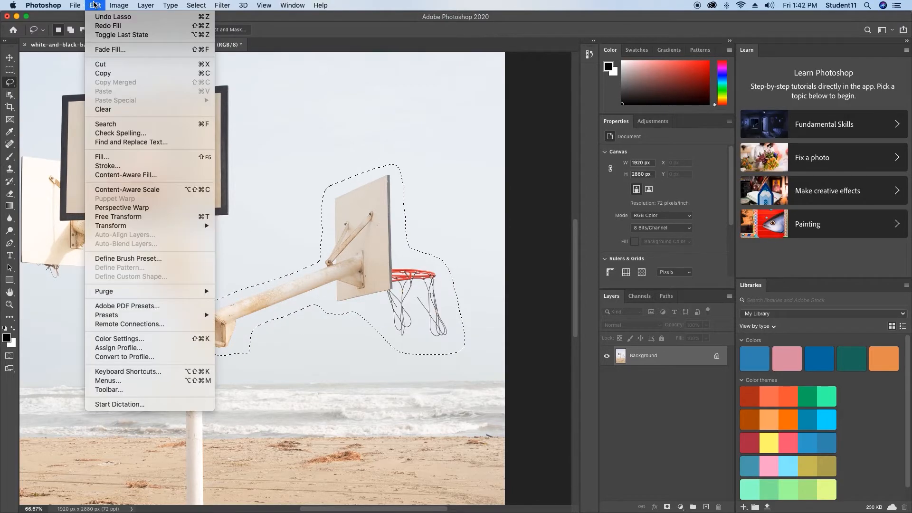
{"action": "left_click", "coordinate": [166, 176]}
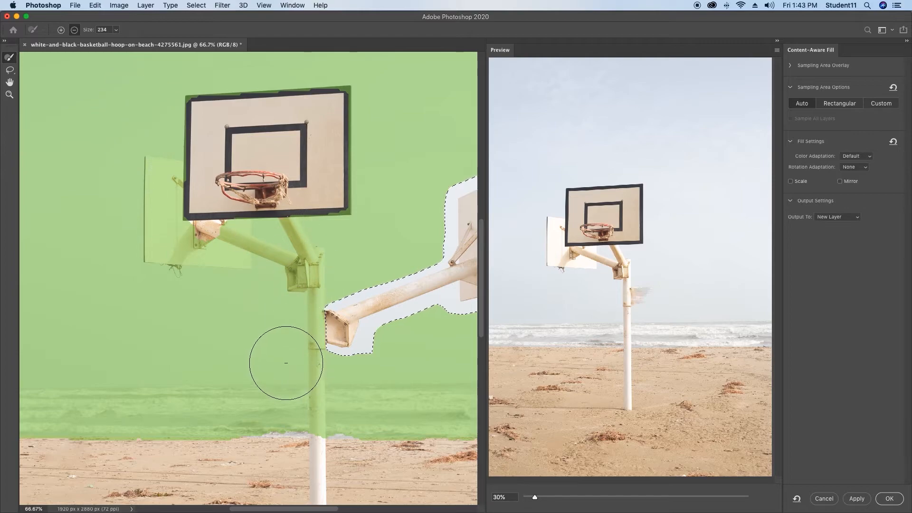
{"action": "key", "text": "super+minus"}
{"action": "key", "text": "super+minus"}
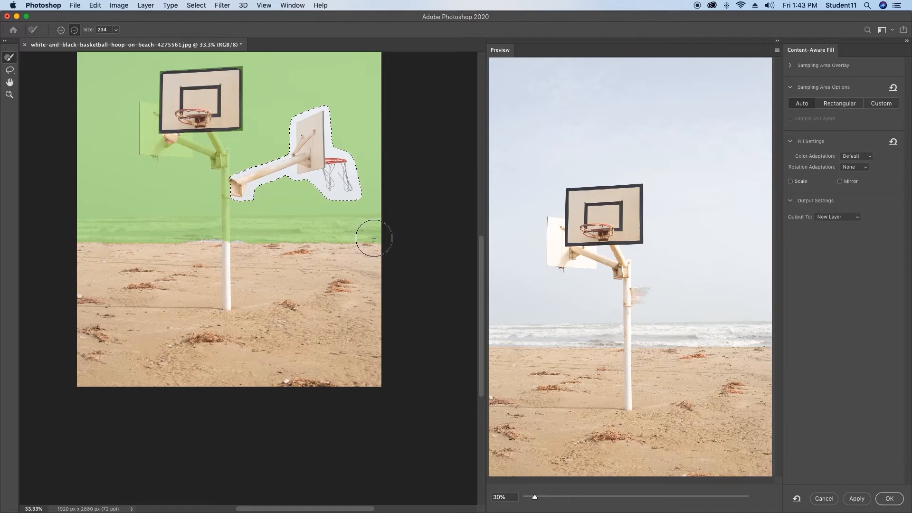
{"action": "left_click_drag", "start_coordinate": [377, 228], "coordinate": [70, 230]}
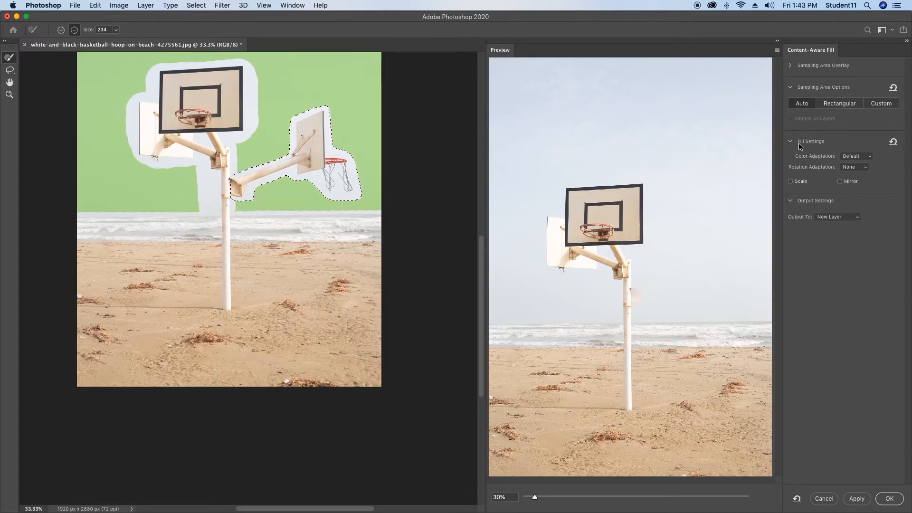
Set the fill's Color Adaptation to None and commit the result to a new layer.
{"action": "left_click", "coordinate": [850, 157]}
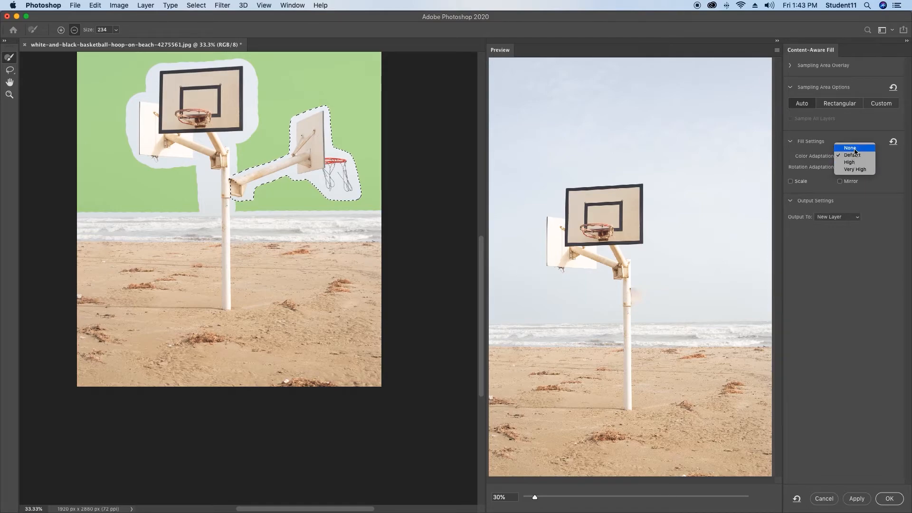
{"action": "left_click", "coordinate": [854, 149]}
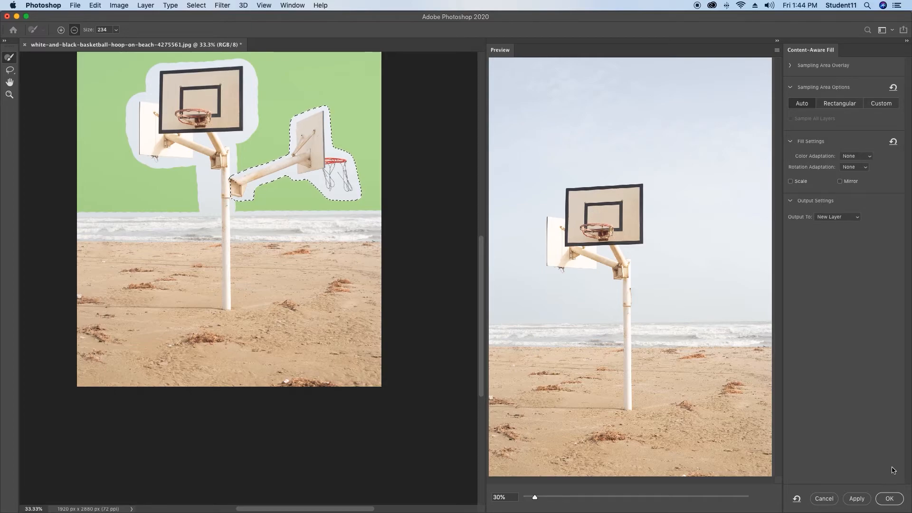
{"action": "left_click", "coordinate": [857, 499]}
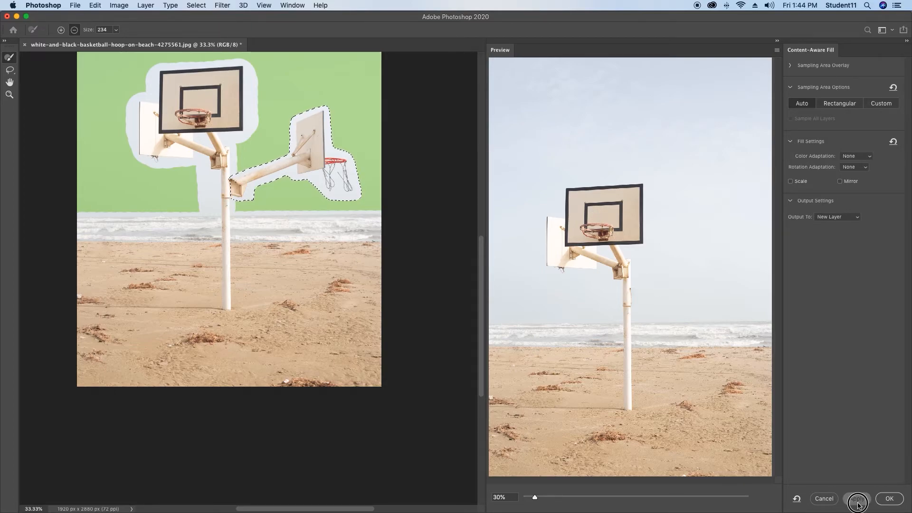
{"action": "left_click", "coordinate": [889, 500]}
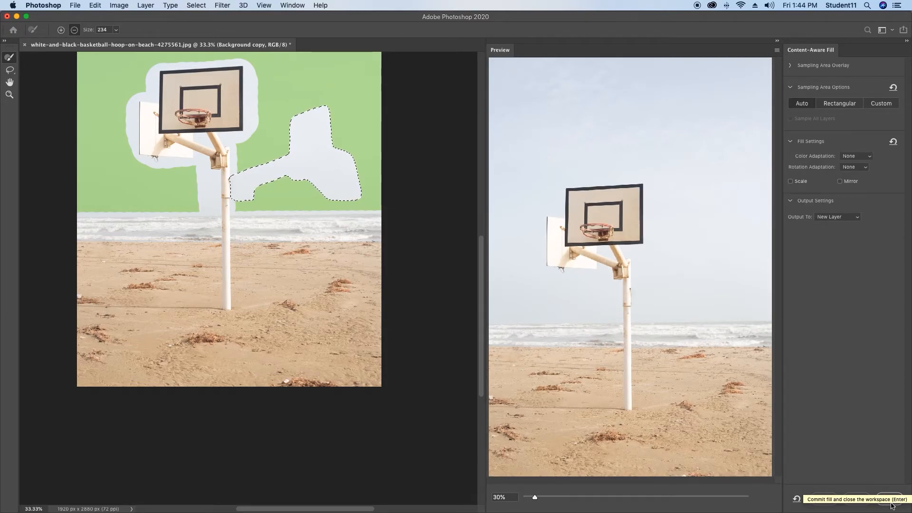
{"action": "left_click", "coordinate": [891, 503]}
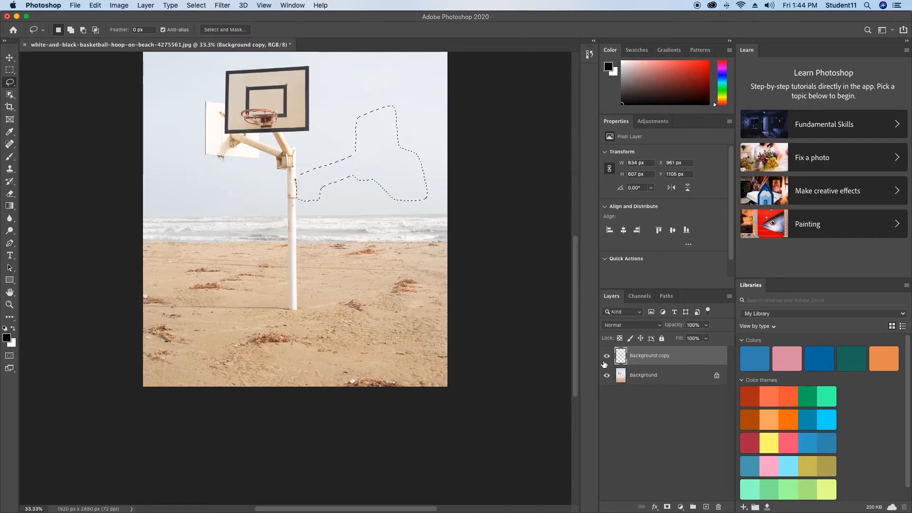
Toggle the visibility of the Background copy layer to compare the photo with and without the fill.
{"action": "left_click", "coordinate": [606, 358]}
{"action": "left_click", "coordinate": [606, 356]}
{"action": "left_click", "coordinate": [606, 356]}
{"action": "left_click", "coordinate": [606, 356]}
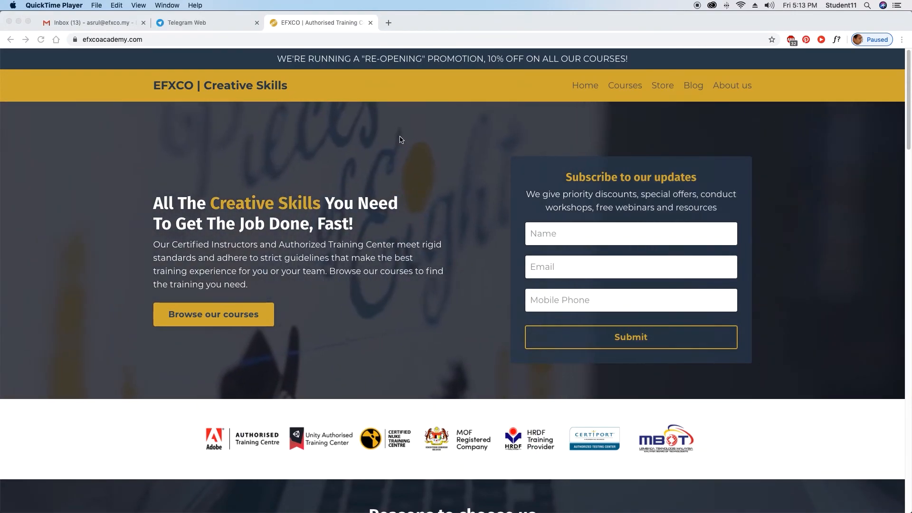
Switch to Chrome and look through the sections of the EFXCO academy home page.
{"action": "scroll", "coordinate": [497, 218], "scroll_direction": "down", "scroll_amount": 2}
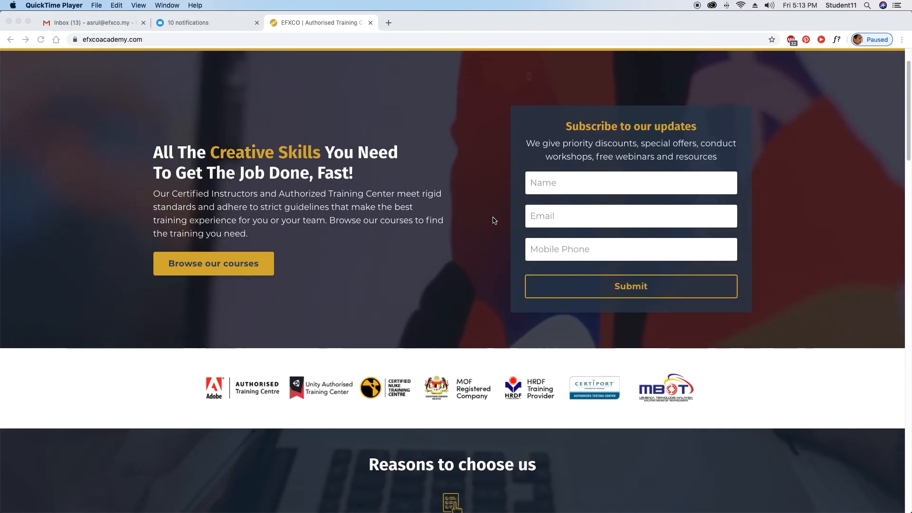
{"action": "scroll", "coordinate": [494, 220], "scroll_direction": "down", "scroll_amount": 10}
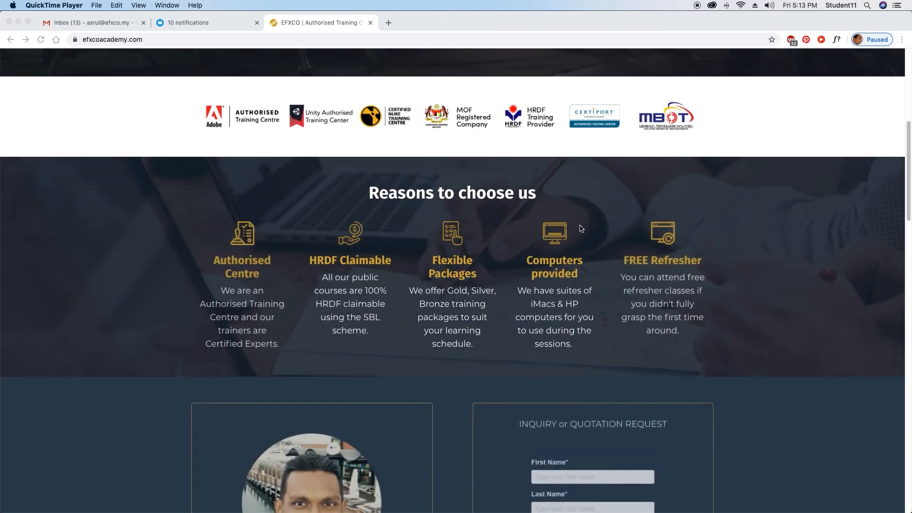
{"action": "scroll", "coordinate": [584, 229], "scroll_direction": "down", "scroll_amount": 20}
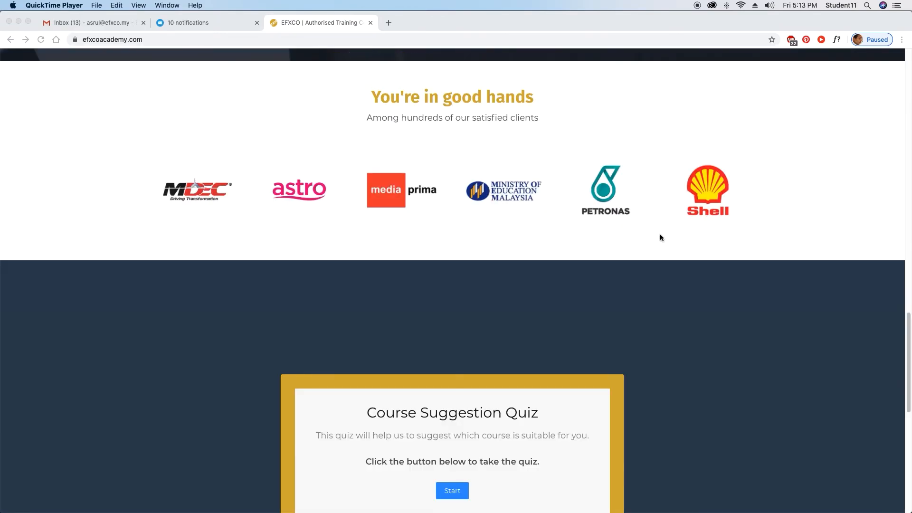
{"action": "scroll", "coordinate": [696, 237], "scroll_direction": "down", "scroll_amount": 8}
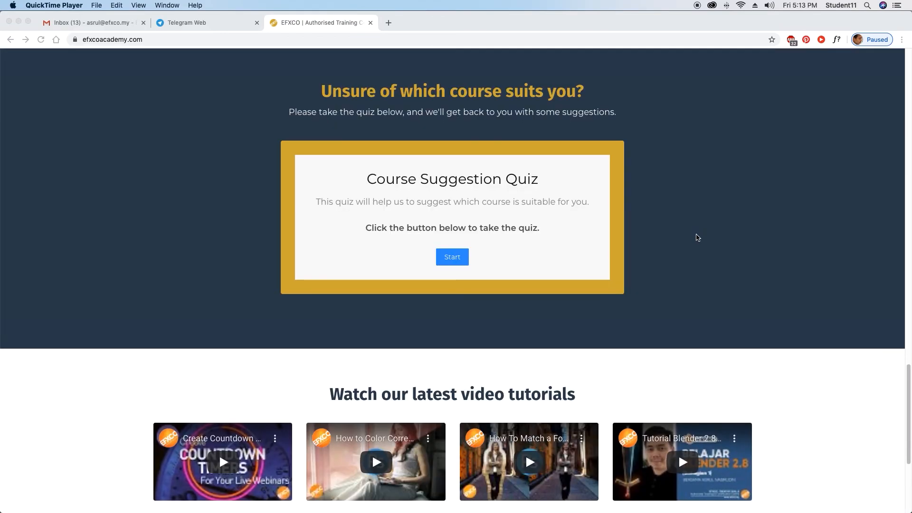
{"action": "scroll", "coordinate": [696, 238], "scroll_direction": "down", "scroll_amount": 8}
{"action": "scroll", "coordinate": [696, 233], "scroll_direction": "up", "scroll_amount": 20}
{"action": "scroll", "coordinate": [694, 235], "scroll_direction": "up", "scroll_amount": 5}
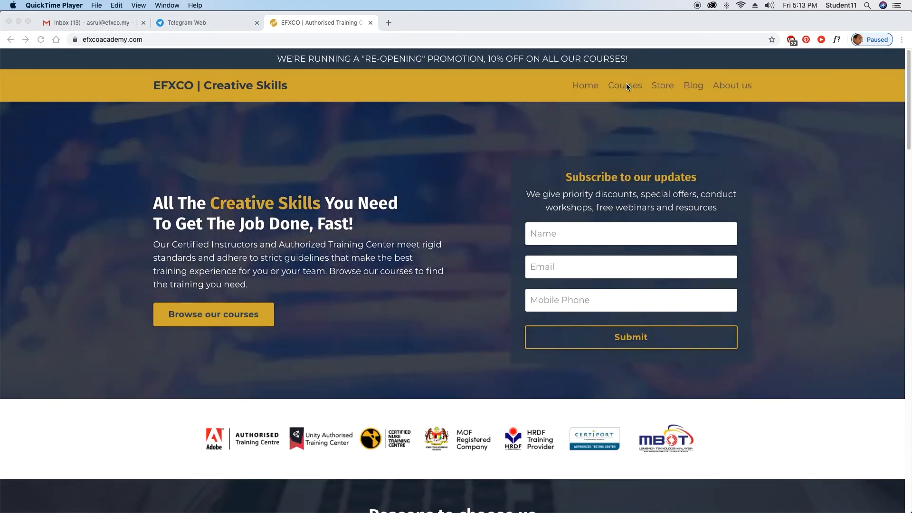
Open the Courses page and examine the learning methods, FAQs, course lists, class calendar and on-demand courses.
{"action": "left_click", "coordinate": [627, 89]}
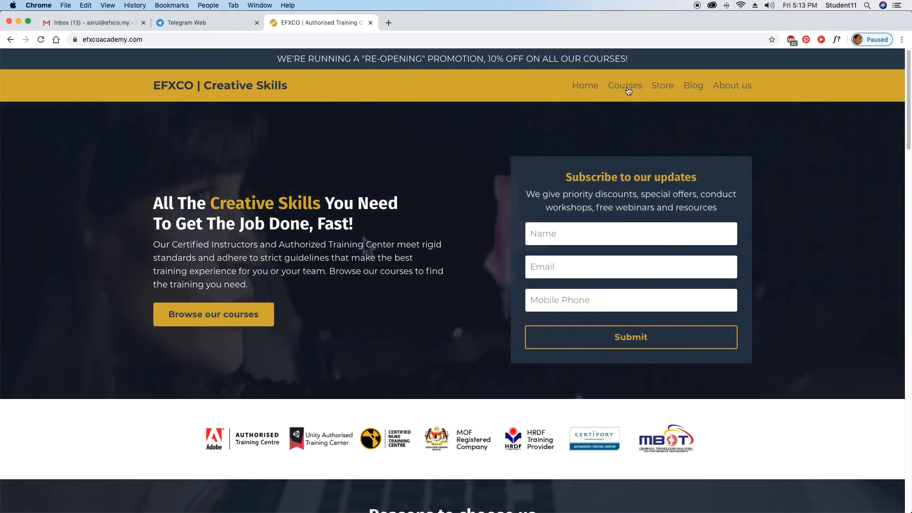
{"action": "left_click", "coordinate": [627, 89]}
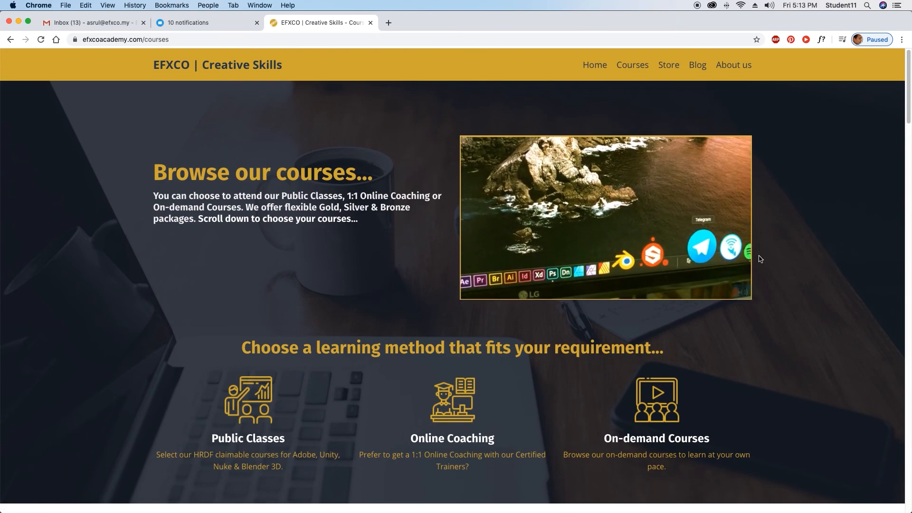
{"action": "scroll", "coordinate": [762, 264], "scroll_direction": "down", "scroll_amount": 5}
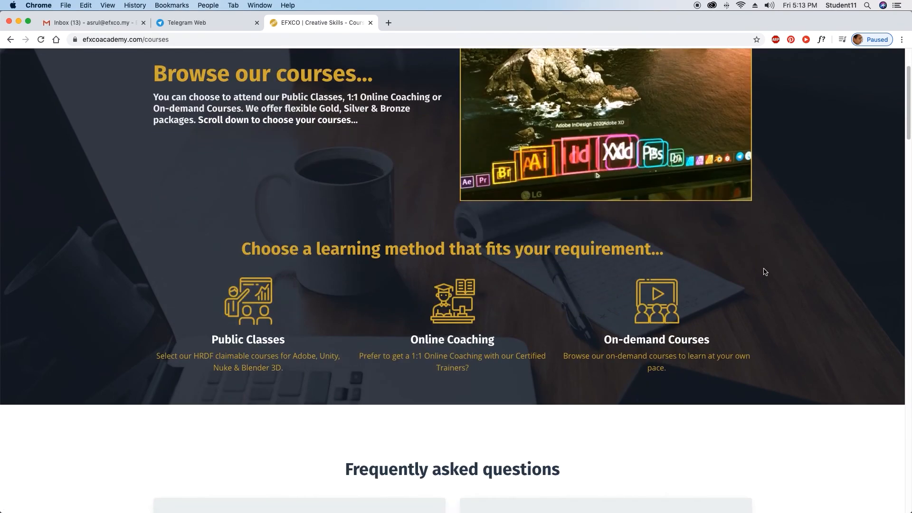
{"action": "scroll", "coordinate": [765, 272], "scroll_direction": "down", "scroll_amount": 5}
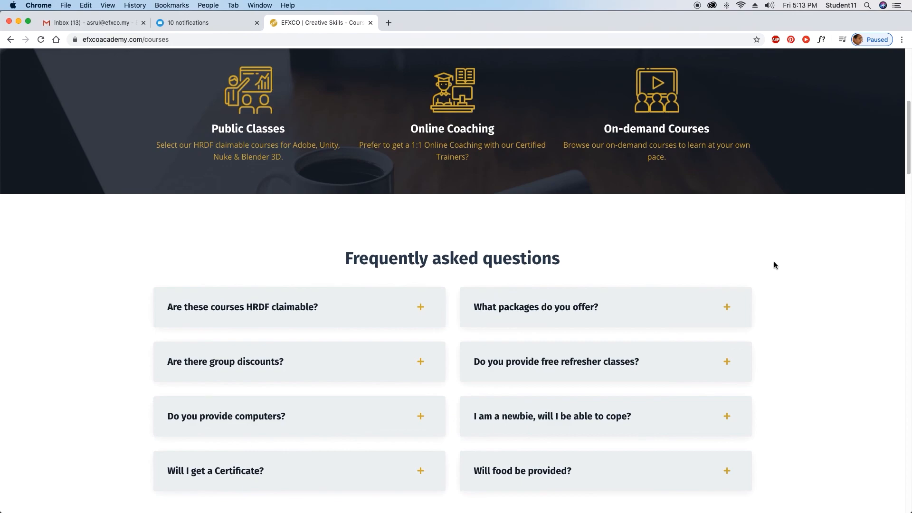
{"action": "scroll", "coordinate": [774, 265], "scroll_direction": "down", "scroll_amount": 6}
{"action": "scroll", "coordinate": [775, 264], "scroll_direction": "down", "scroll_amount": 5}
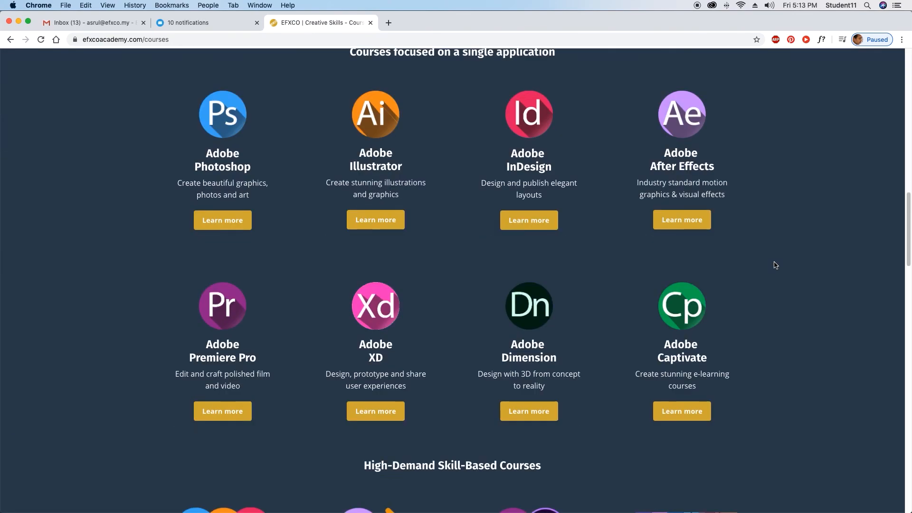
{"action": "scroll", "coordinate": [776, 265], "scroll_direction": "down", "scroll_amount": 4}
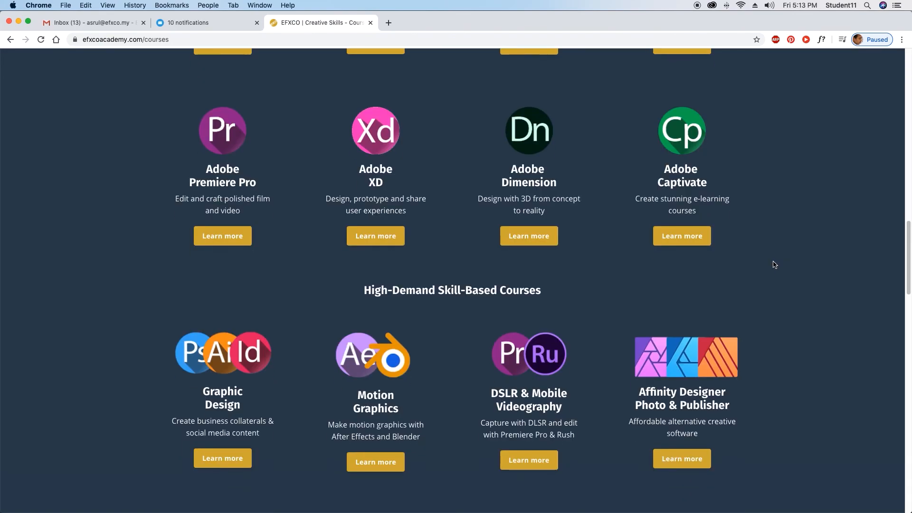
{"action": "scroll", "coordinate": [775, 264], "scroll_direction": "down", "scroll_amount": 2}
{"action": "scroll", "coordinate": [773, 265], "scroll_direction": "down", "scroll_amount": 2}
{"action": "scroll", "coordinate": [771, 263], "scroll_direction": "down", "scroll_amount": 9}
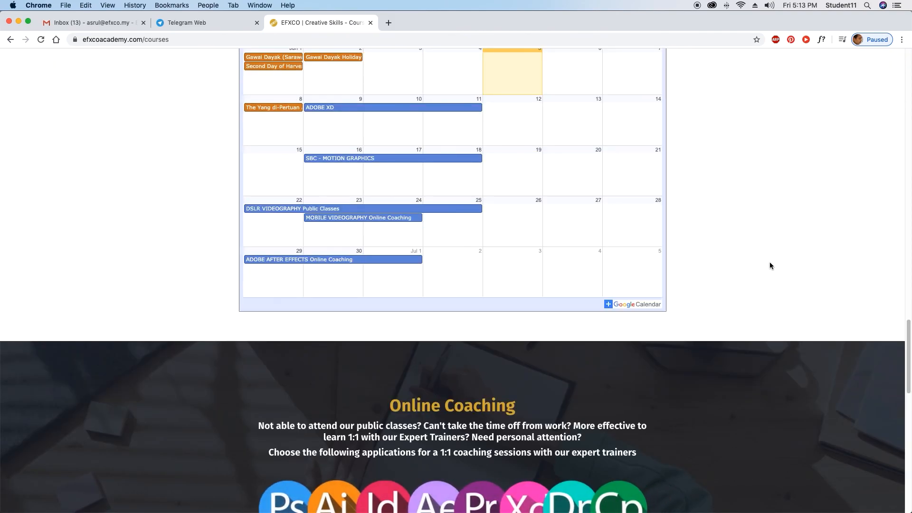
{"action": "scroll", "coordinate": [769, 264], "scroll_direction": "down", "scroll_amount": 7}
{"action": "scroll", "coordinate": [769, 265], "scroll_direction": "down", "scroll_amount": 4}
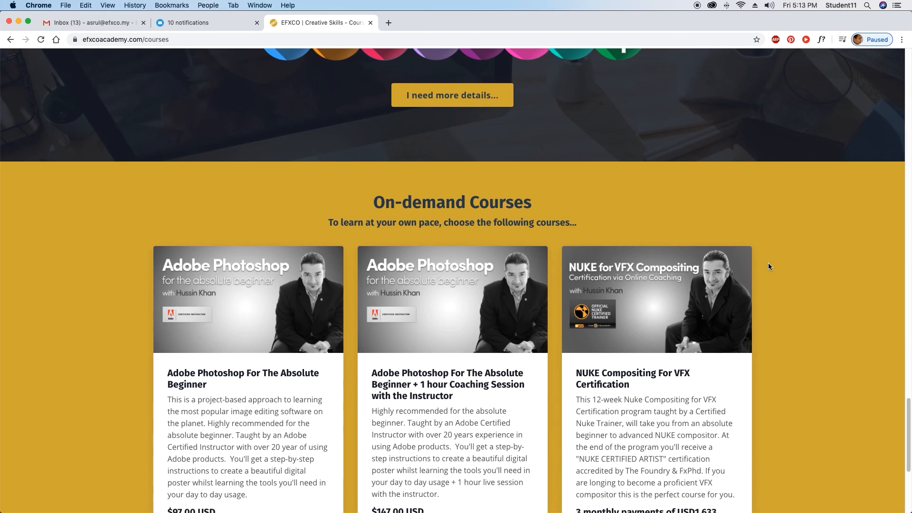
{"action": "scroll", "coordinate": [768, 263], "scroll_direction": "down", "scroll_amount": 5}
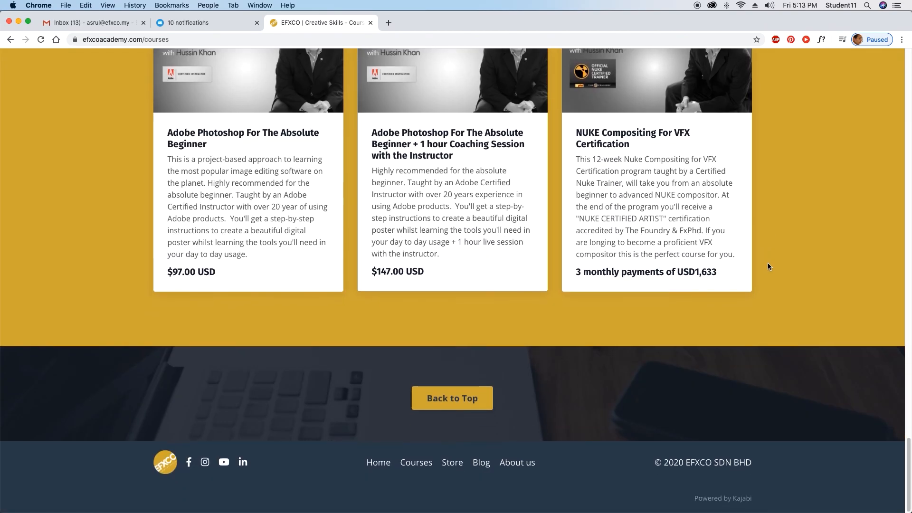